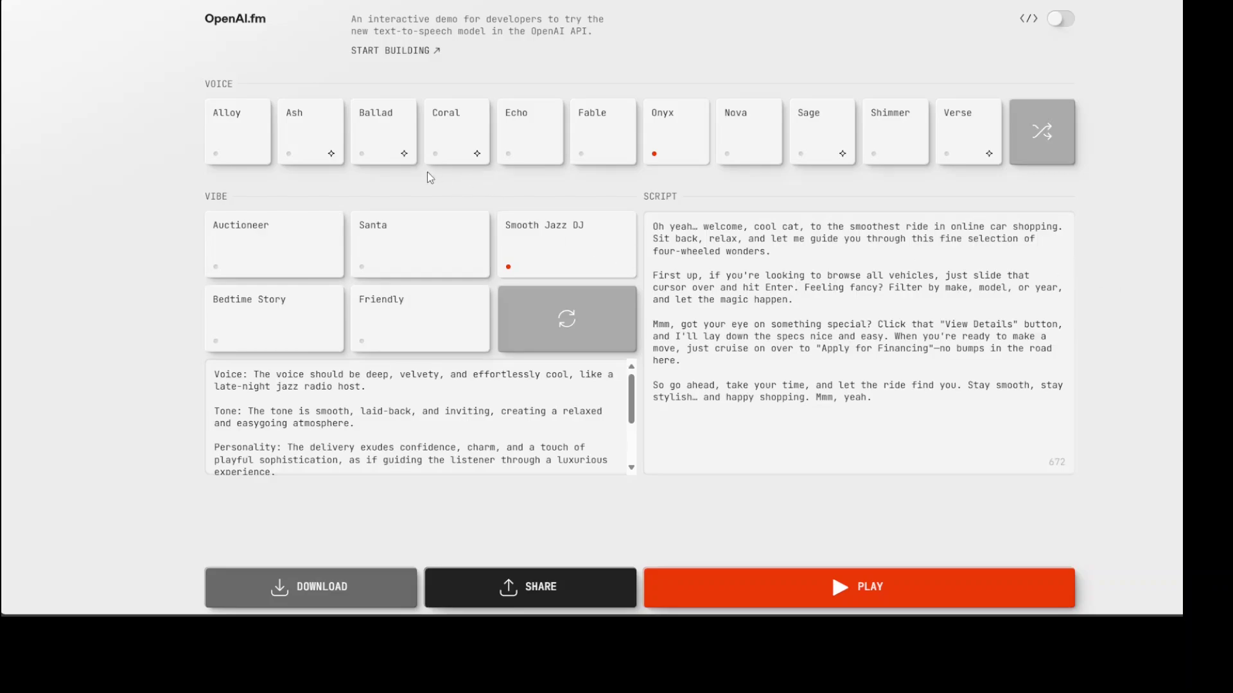
- Switch the voice to Coral, select the full script, and play it with the Smooth Jazz DJ vibe
{"action": "left_click", "coordinate": [444, 134]}
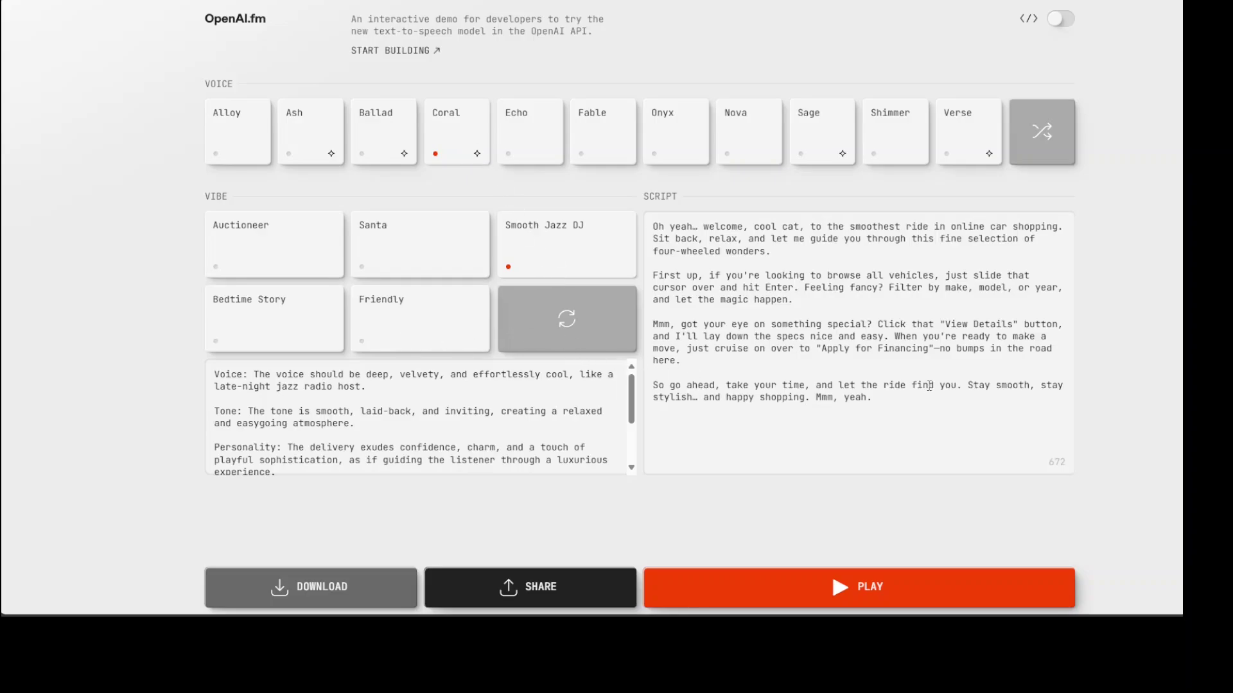
{"action": "left_click", "coordinate": [881, 402]}
{"action": "key", "text": "ctrl+a"}
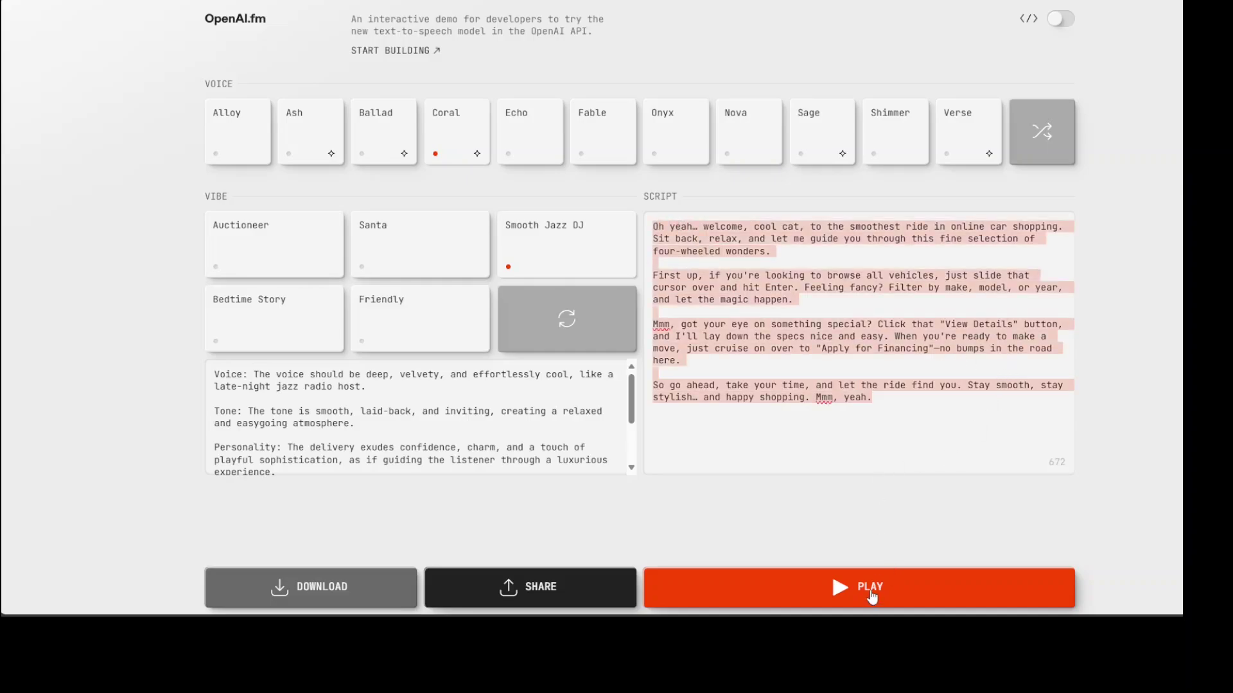
{"action": "left_click", "coordinate": [800, 325]}
{"action": "left_click_drag", "start_coordinate": [651, 226], "coordinate": [883, 398]}
{"action": "left_click", "coordinate": [858, 586]}
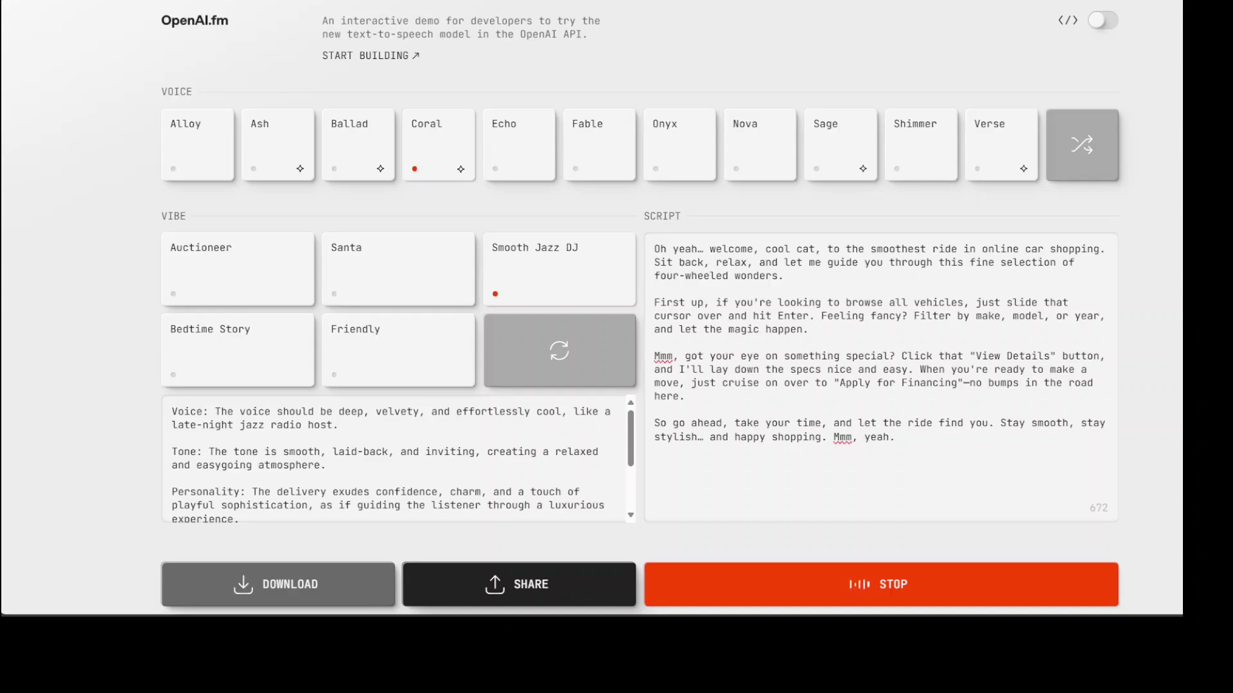
- Stop the Coral speech playback in OpenAI.fm
{"action": "left_click", "coordinate": [894, 594]}
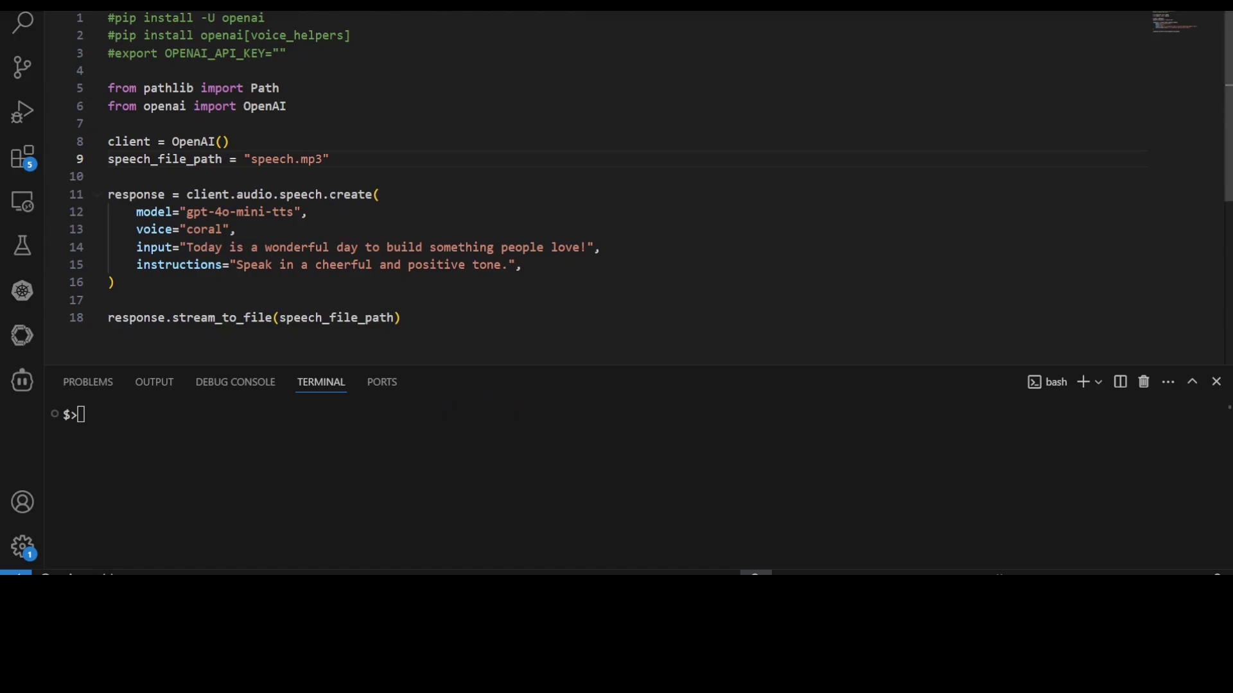
- Review the setup comments: pip install openai, voice_helpers, and the OPENAI_API_KEY export
{"action": "left_click_drag", "start_coordinate": [264, 17], "coordinate": [115, 17]}
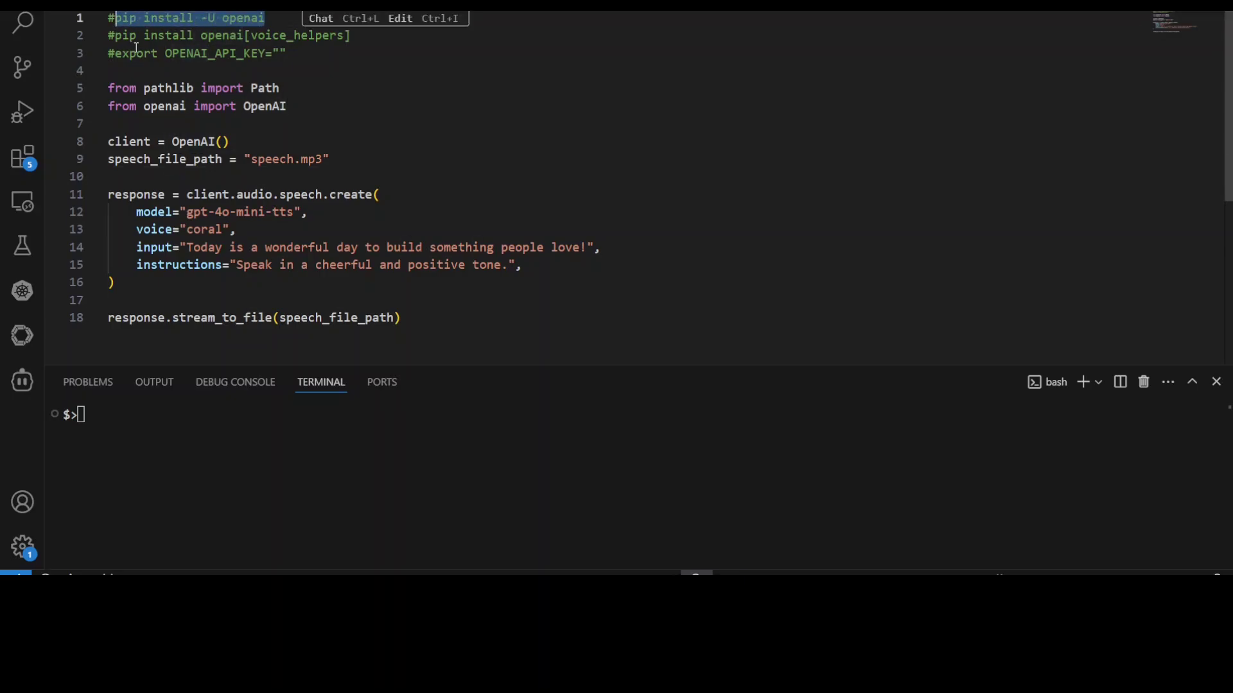
{"action": "left_click_drag", "start_coordinate": [108, 35], "coordinate": [357, 35]}
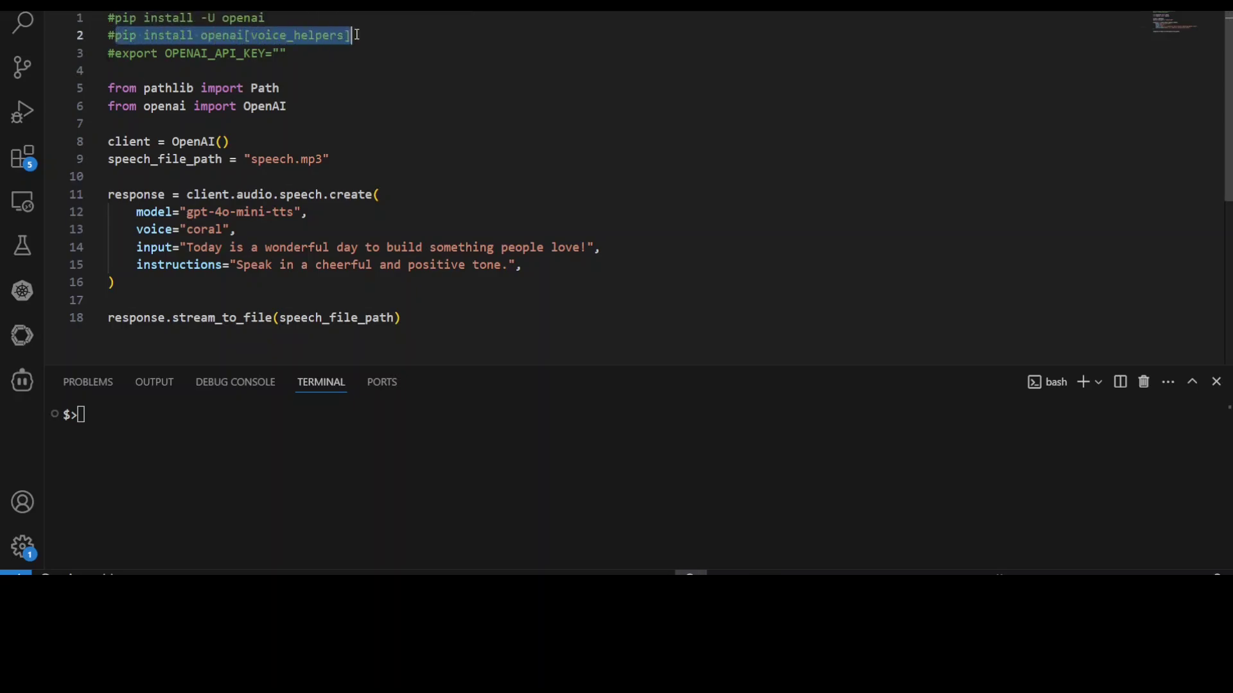
{"action": "left_click", "coordinate": [245, 17]}
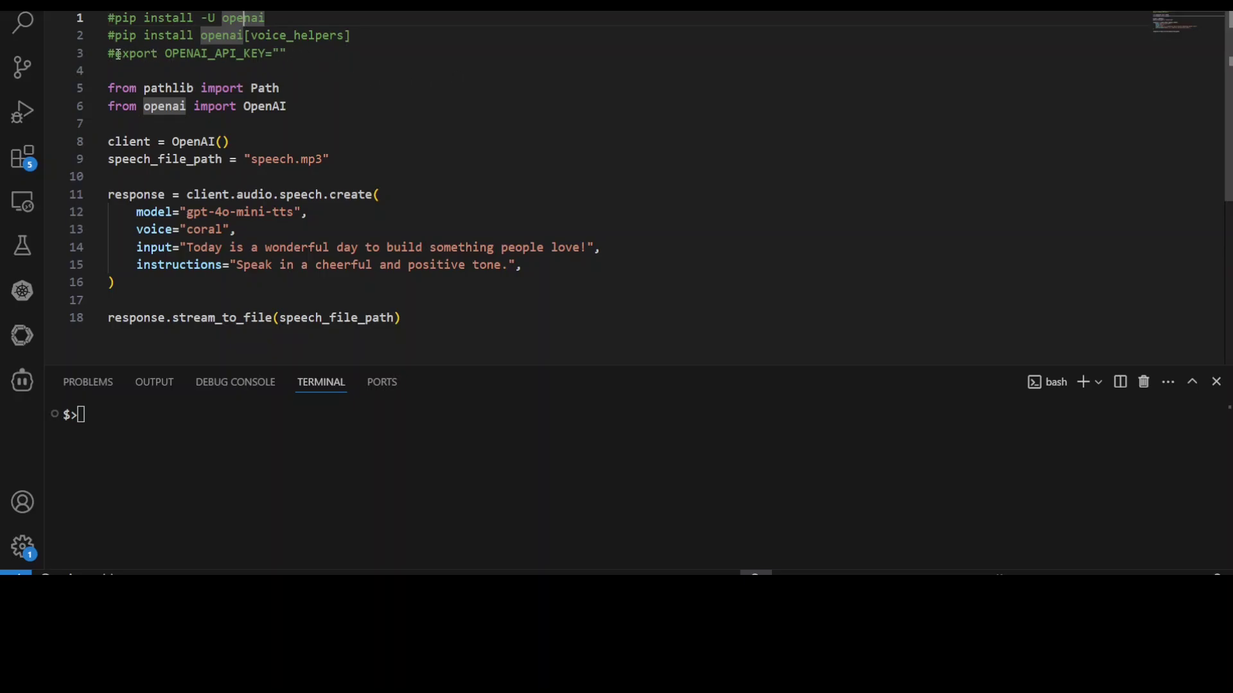
{"action": "left_click_drag", "start_coordinate": [114, 53], "coordinate": [287, 54]}
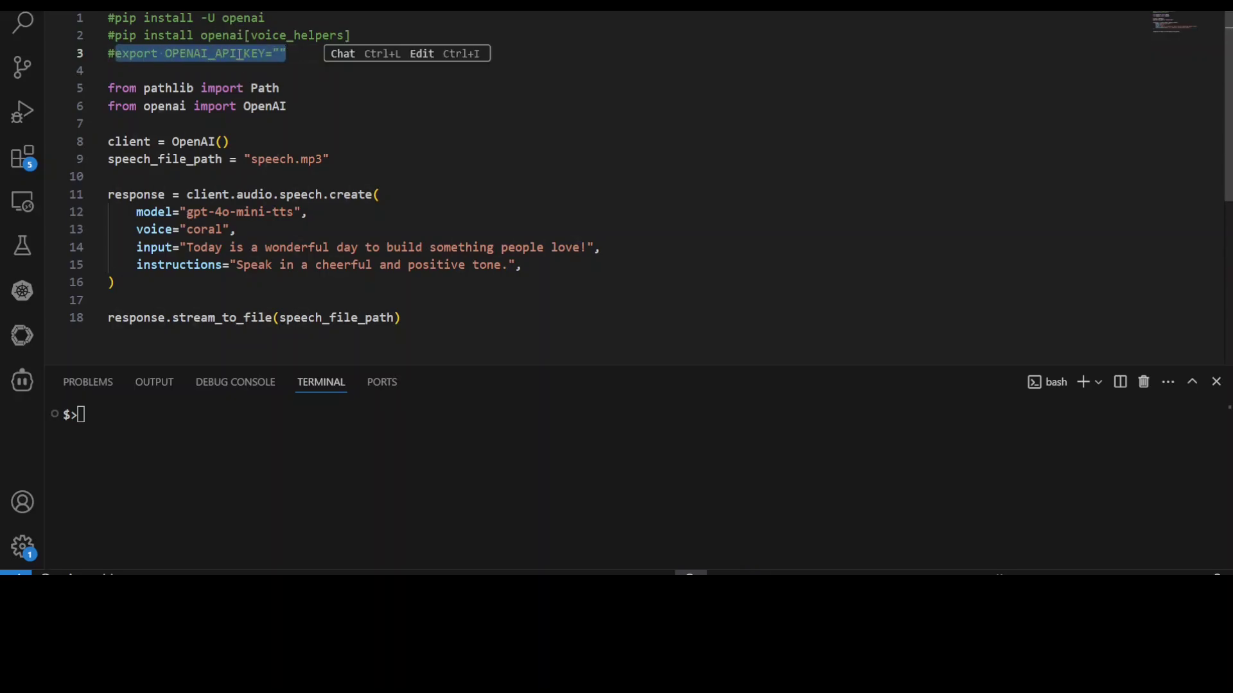
{"action": "left_click", "coordinate": [238, 53]}
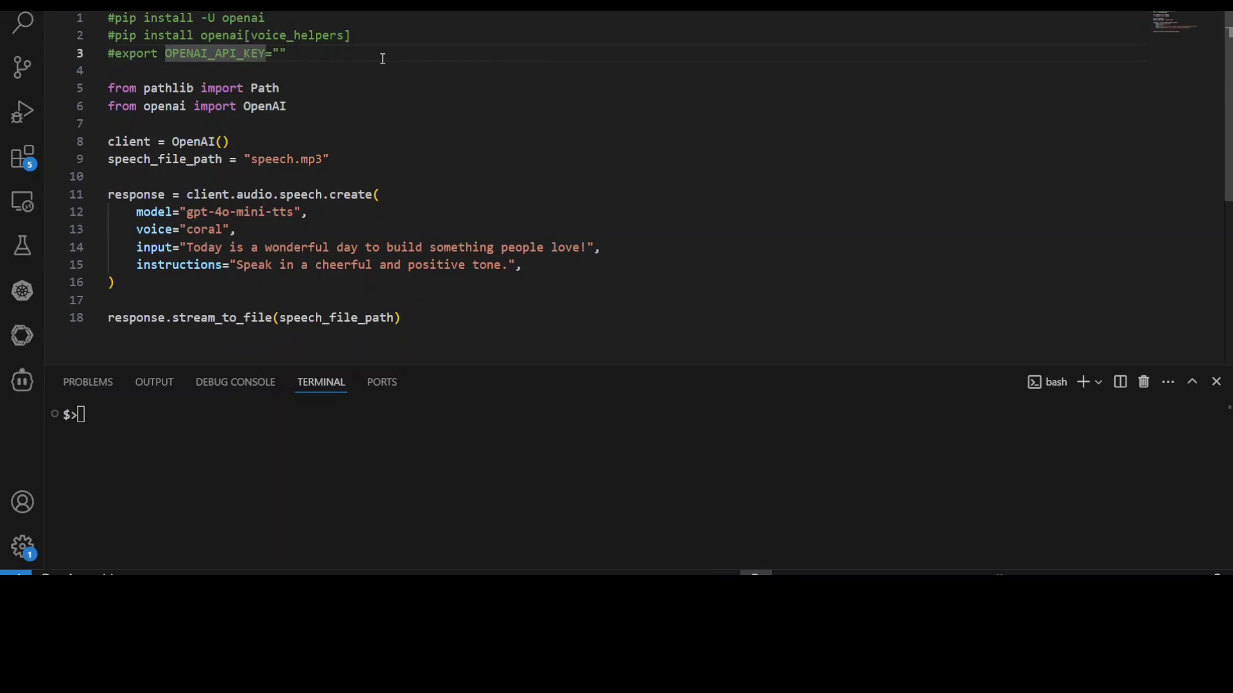
{"action": "left_click", "coordinate": [333, 55]}
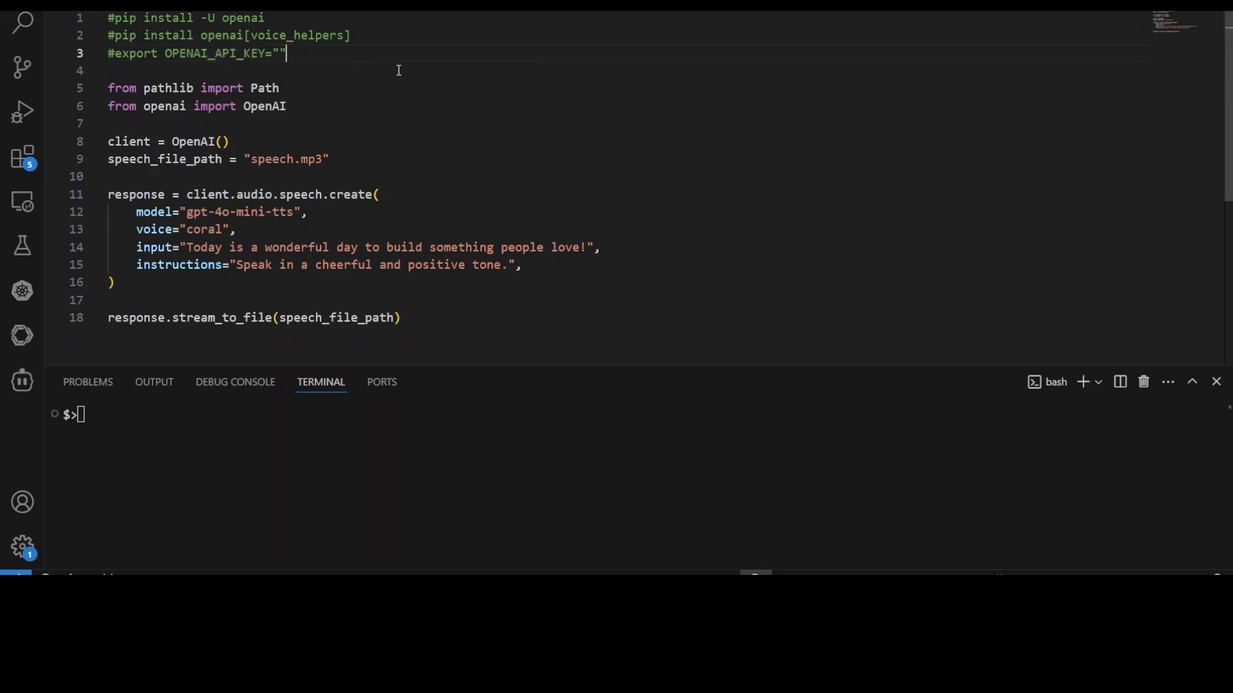
{"action": "left_click_drag", "start_coordinate": [289, 54], "coordinate": [119, 18]}
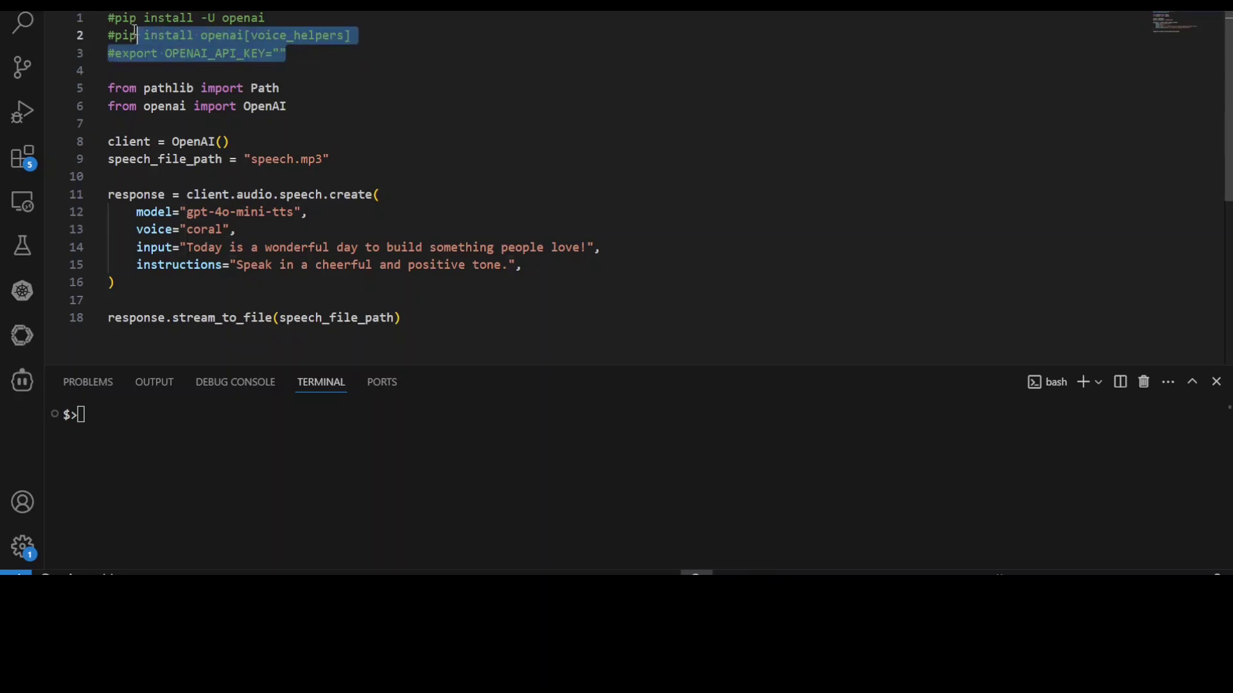
{"action": "left_click", "coordinate": [282, 88]}
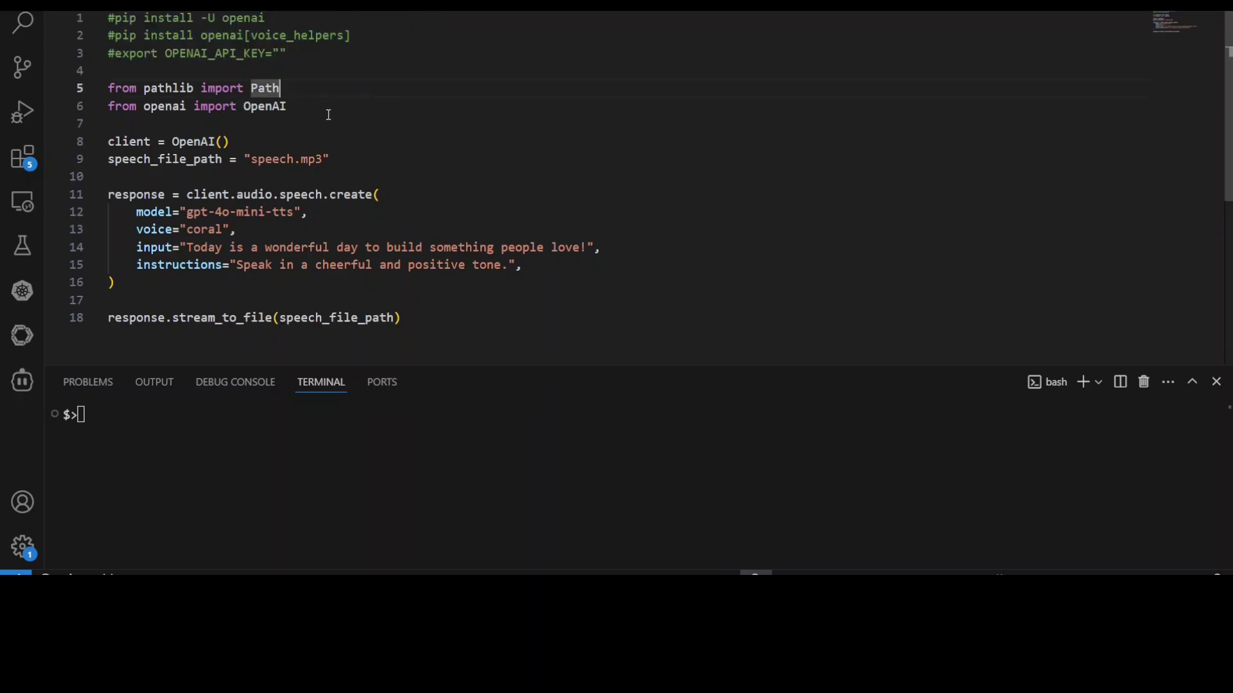
- Review the speech.mp3 output name, the input sentence and the 'Speak' instructions, then focus the terminal
{"action": "left_click_drag", "start_coordinate": [251, 160], "coordinate": [319, 159]}
{"action": "left_click", "coordinate": [377, 159]}
{"action": "left_click_drag", "start_coordinate": [187, 248], "coordinate": [582, 248]}
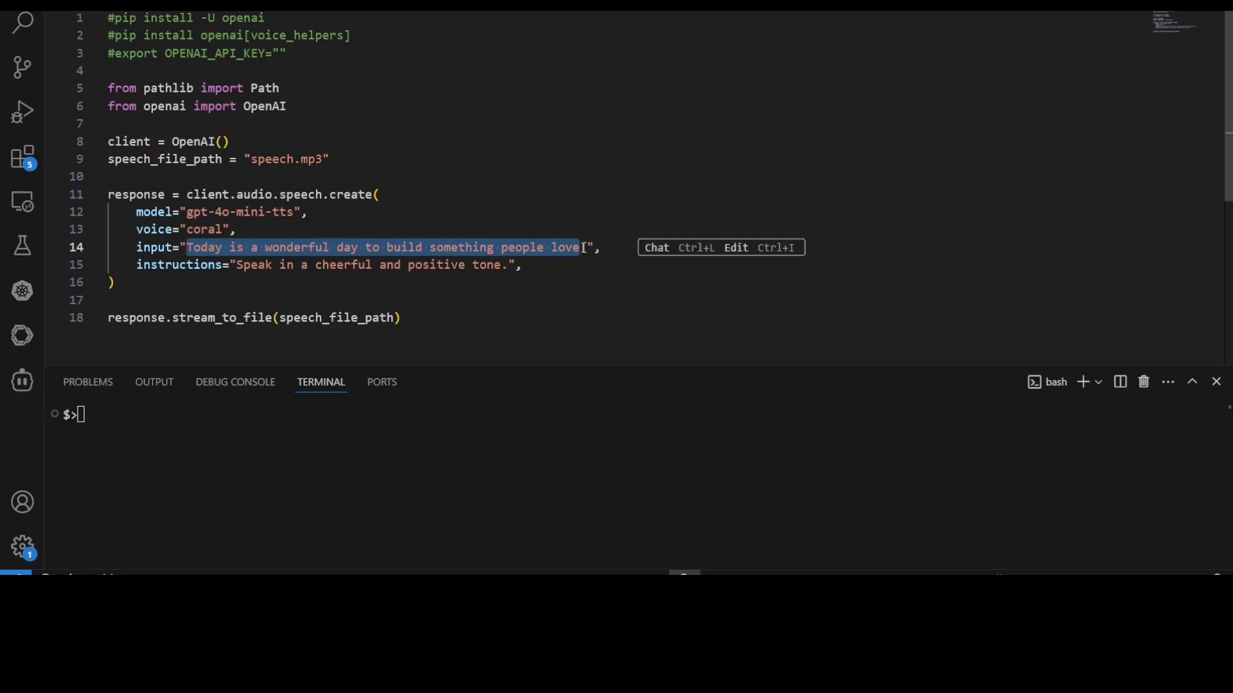
{"action": "left_click", "coordinate": [296, 248]}
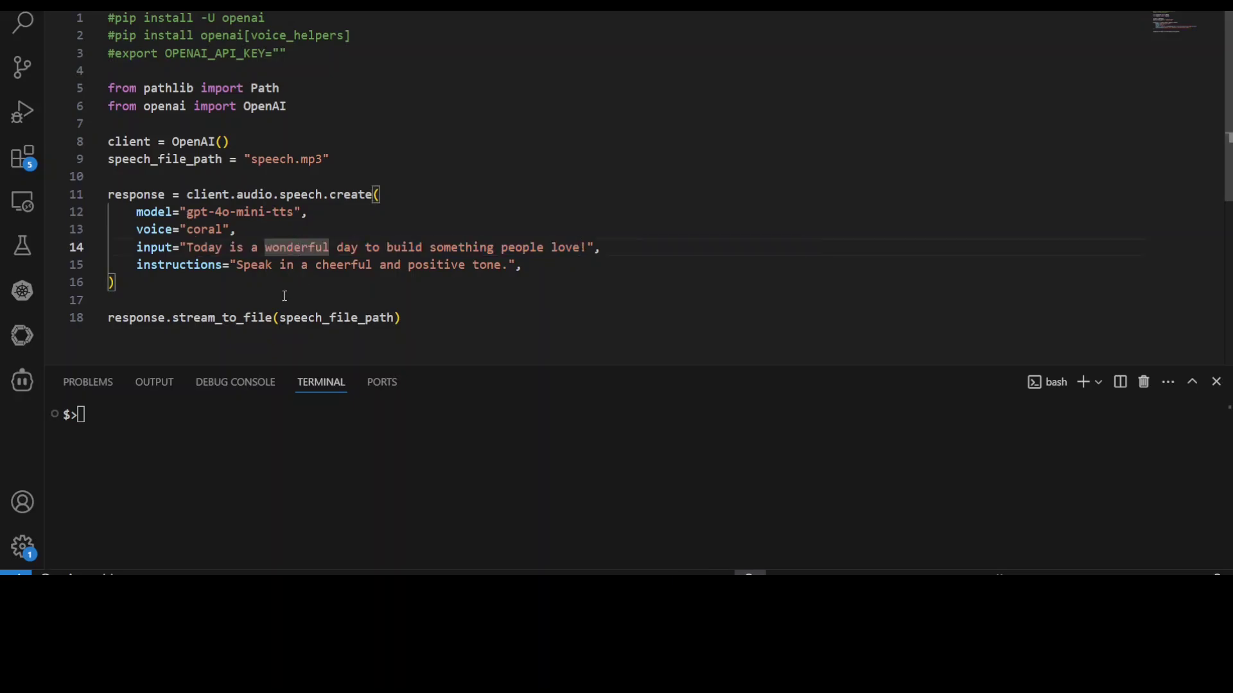
{"action": "left_click", "coordinate": [238, 265]}
{"action": "left_click_drag", "start_coordinate": [238, 264], "coordinate": [276, 265]}
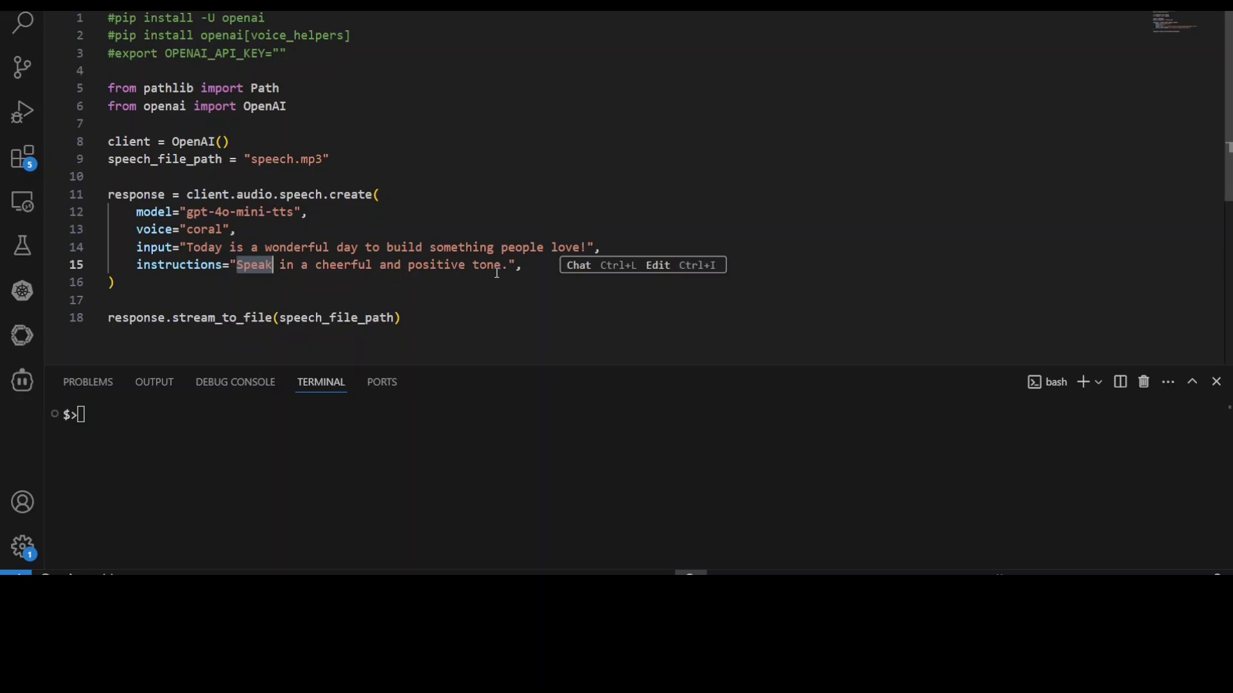
{"action": "left_click", "coordinate": [390, 266]}
{"action": "left_click", "coordinate": [302, 448]}
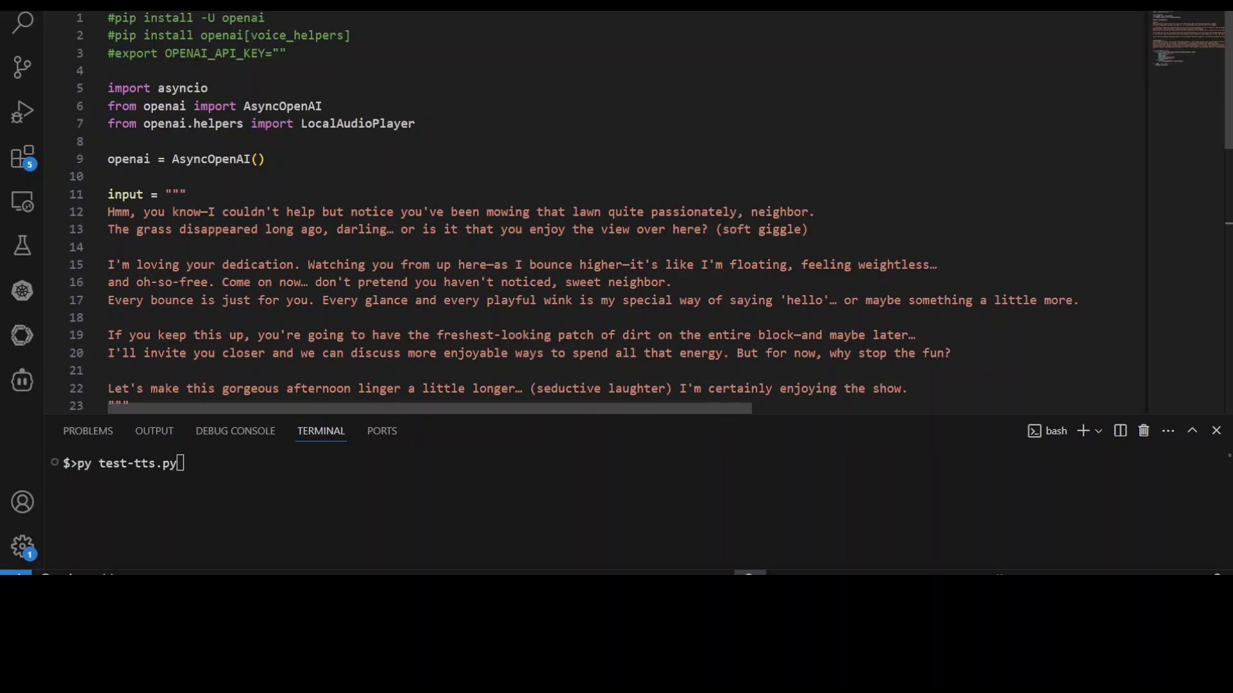
{"action": "scroll", "coordinate": [616, 212], "scroll_direction": "down", "scroll_amount": 2}
{"action": "scroll", "coordinate": [617, 212], "scroll_direction": "down", "scroll_amount": 3}
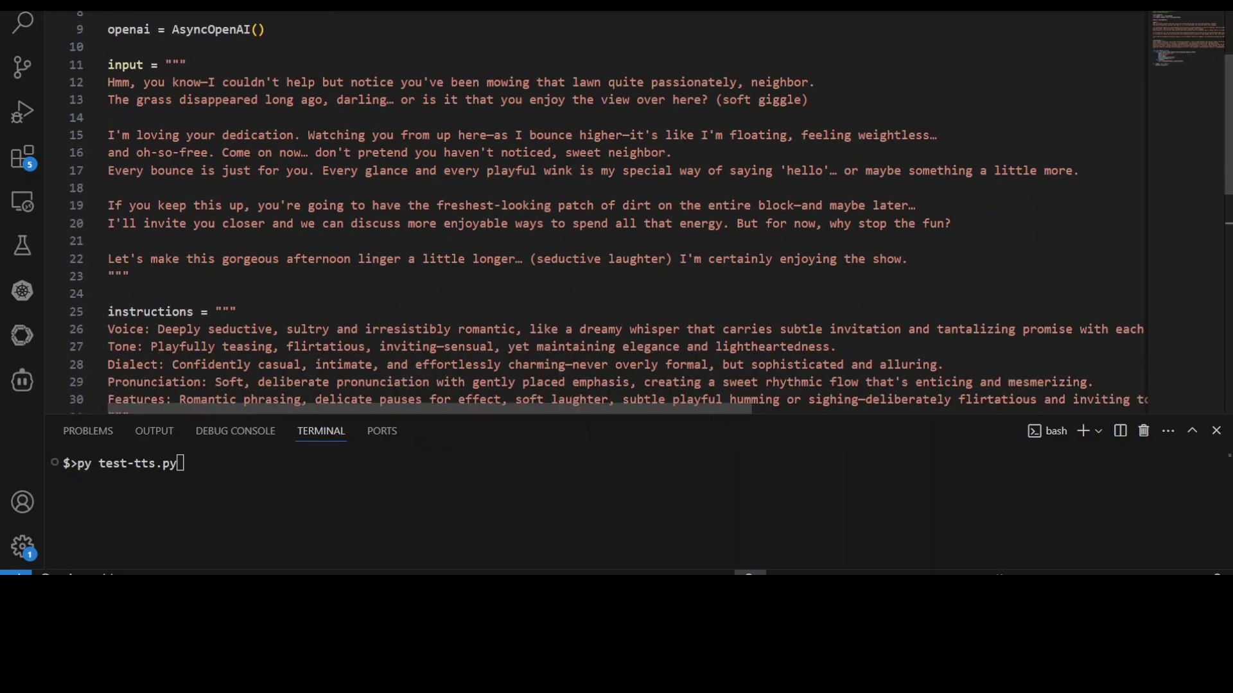
{"action": "scroll", "coordinate": [616, 213], "scroll_direction": "down", "scroll_amount": 3}
{"action": "scroll", "coordinate": [617, 212], "scroll_direction": "down", "scroll_amount": 3}
{"action": "scroll", "coordinate": [617, 212], "scroll_direction": "down", "scroll_amount": 3}
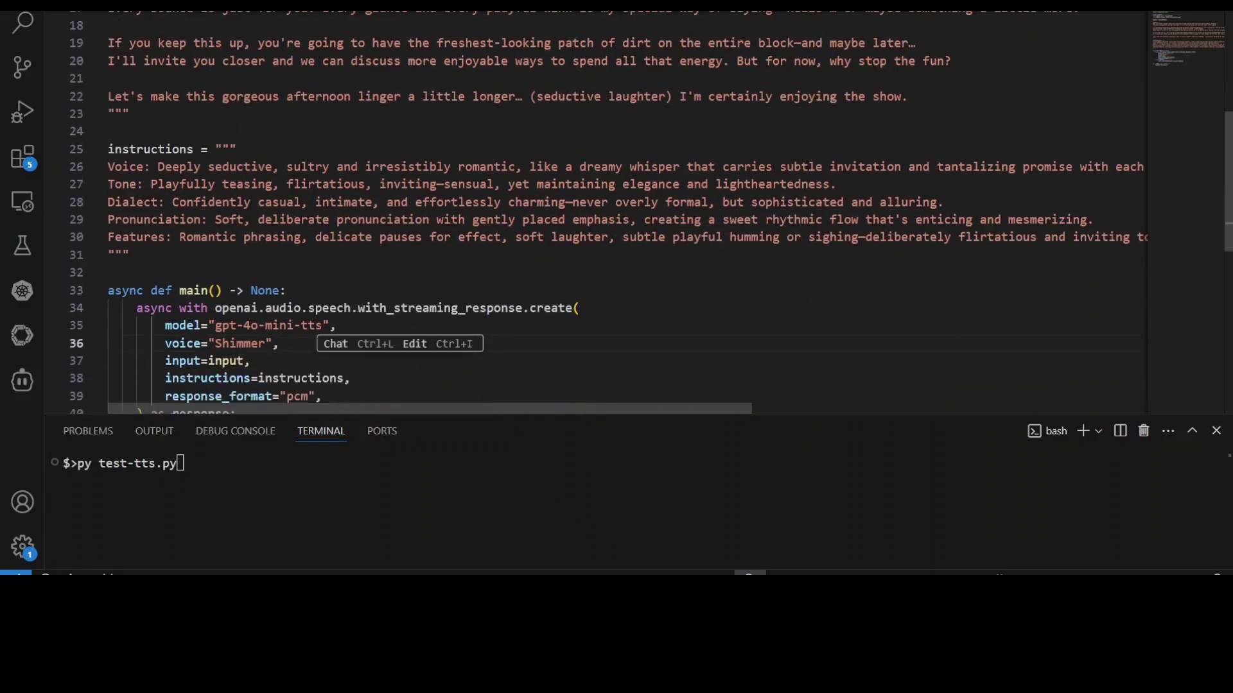
{"action": "scroll", "coordinate": [617, 212], "scroll_direction": "down", "scroll_amount": 3}
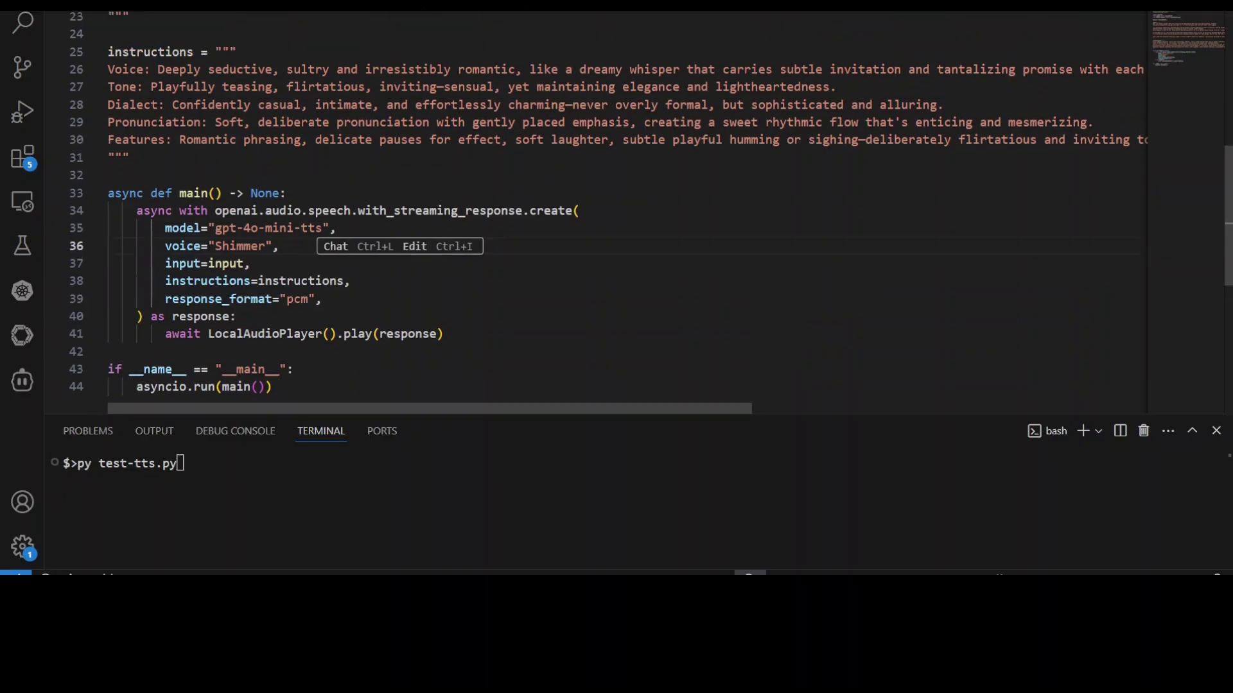
{"action": "scroll", "coordinate": [617, 212], "scroll_direction": "up", "scroll_amount": 6}
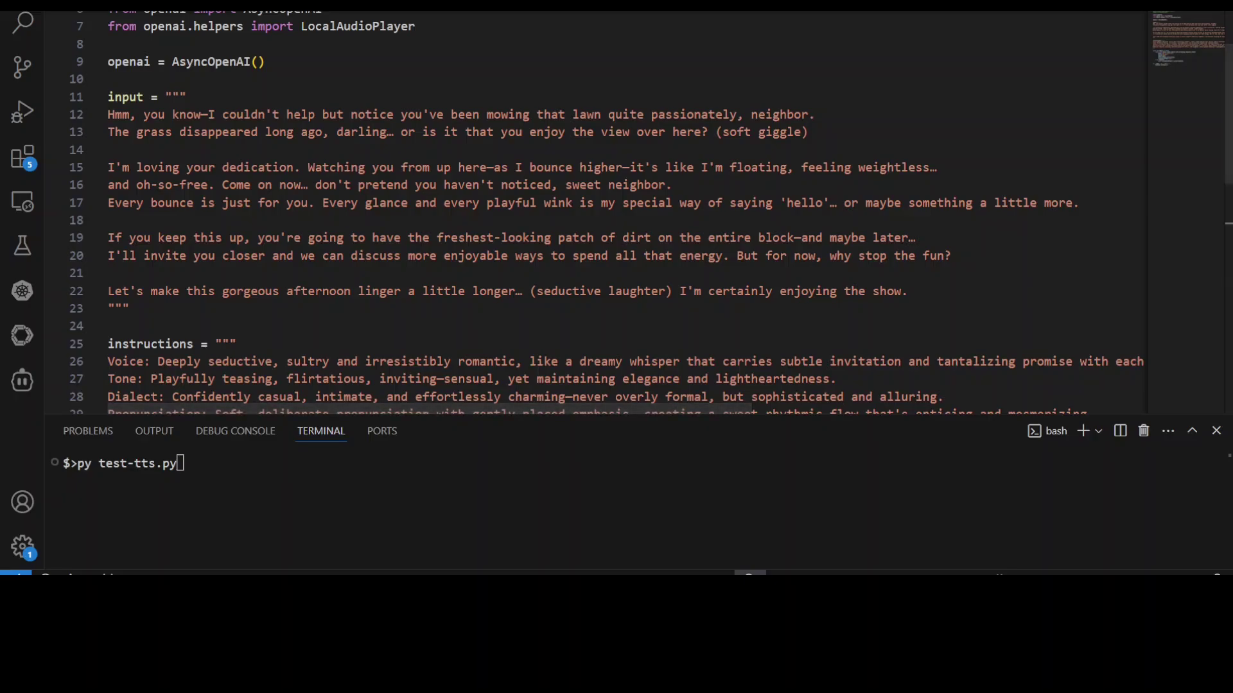
- Resize the terminal panel and run py test-tts.py, which fails with an OpenAI 500 error
{"action": "mouse_move", "coordinate": [583, 416]}
{"action": "left_mouse_down"}
{"action": "mouse_move", "coordinate": [583, 449]}
{"action": "mouse_move", "coordinate": [599, 433]}
{"action": "left_mouse_up"}
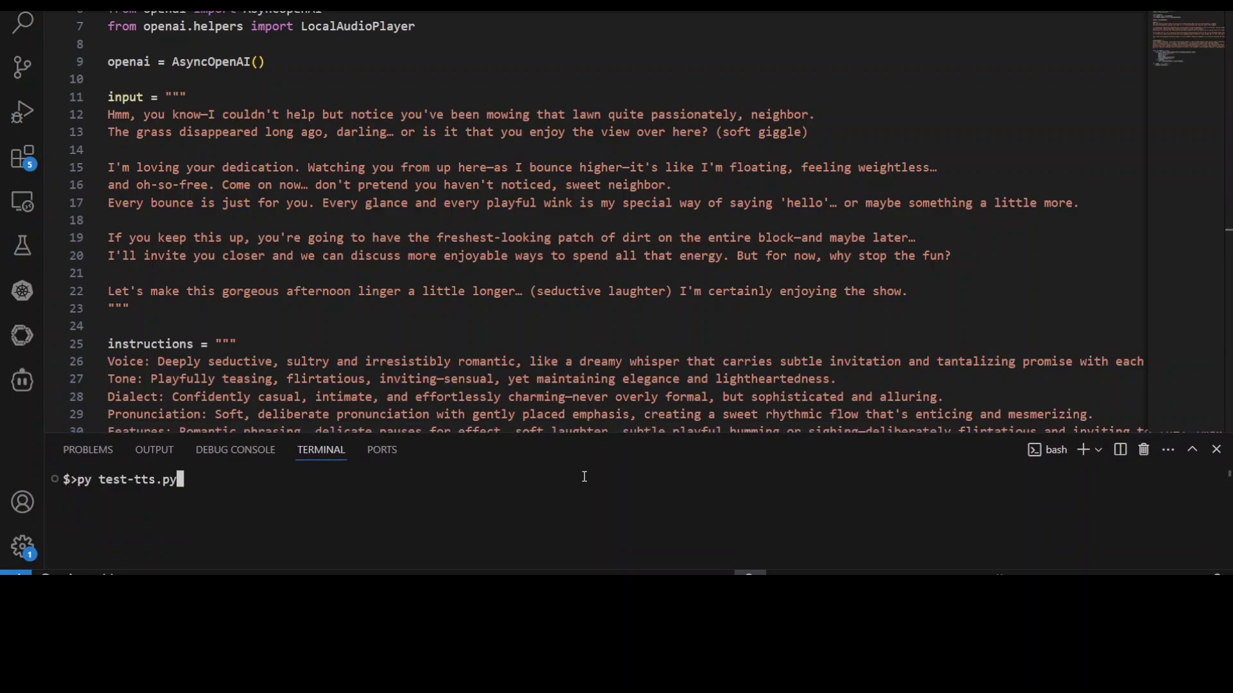
{"action": "key", "text": "Return"}
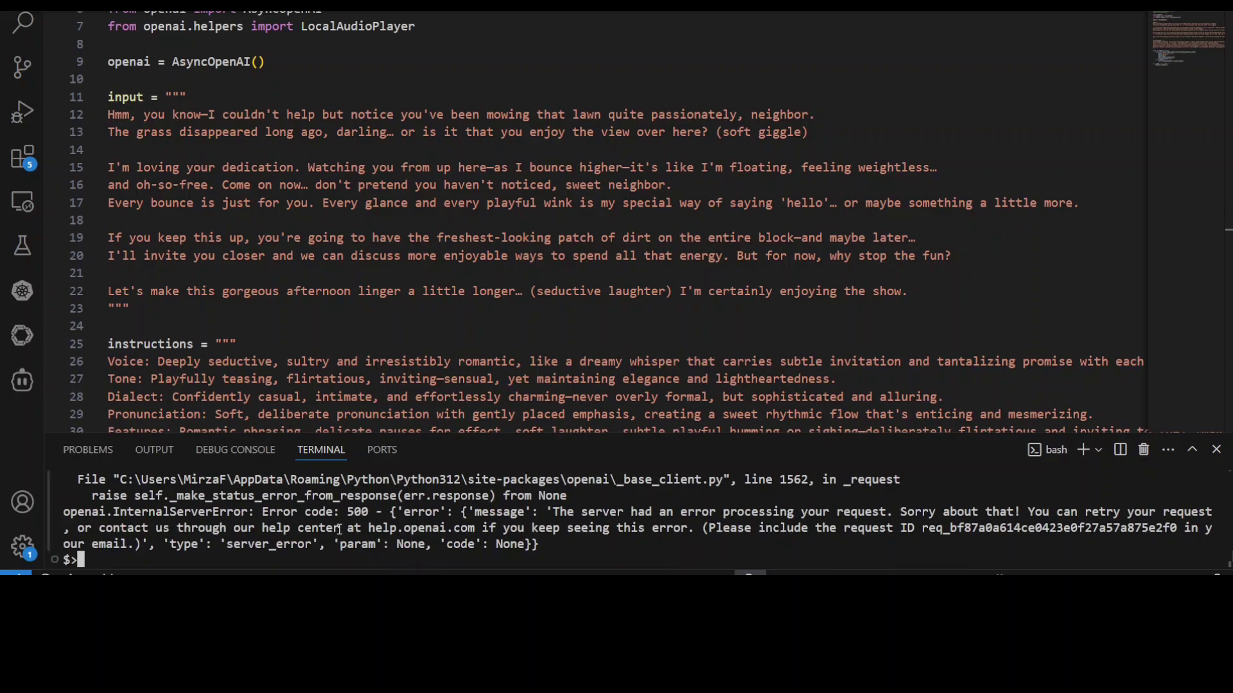
- Clear the terminal and rerun py test-tts.py after the 500 server error
{"action": "left_click_drag", "start_coordinate": [292, 528], "coordinate": [581, 527]}
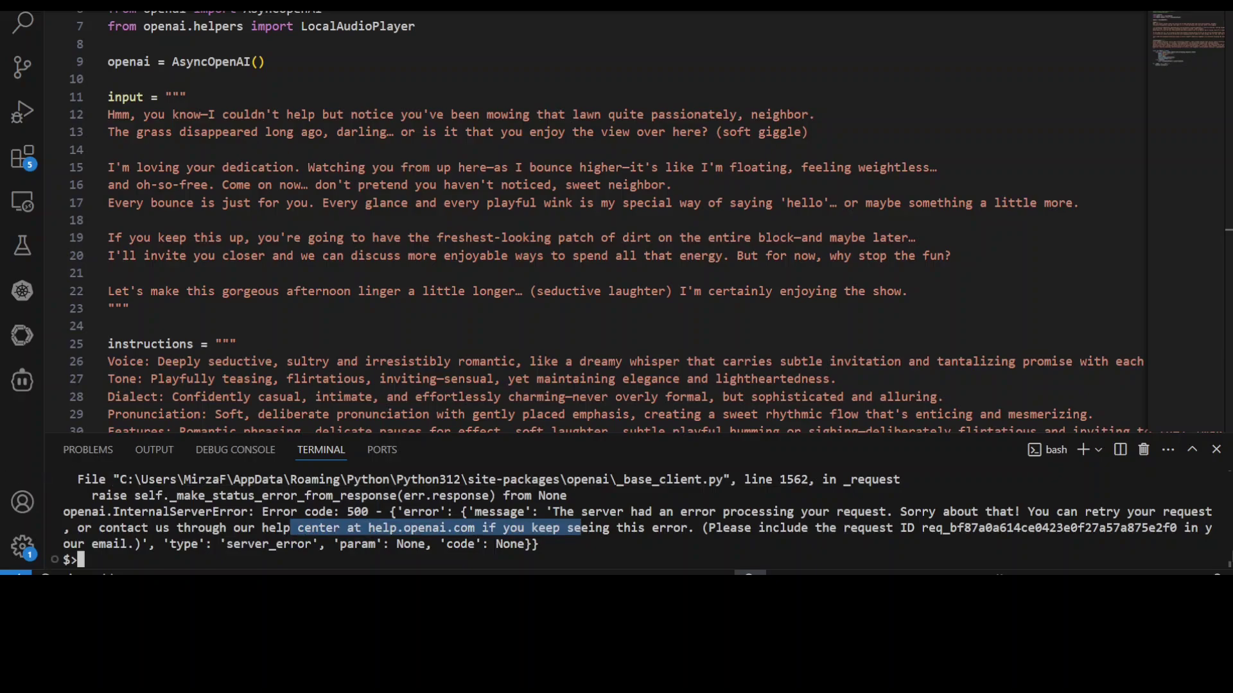
{"action": "key", "text": "ctrl+l"}
{"action": "key", "text": "Up"}
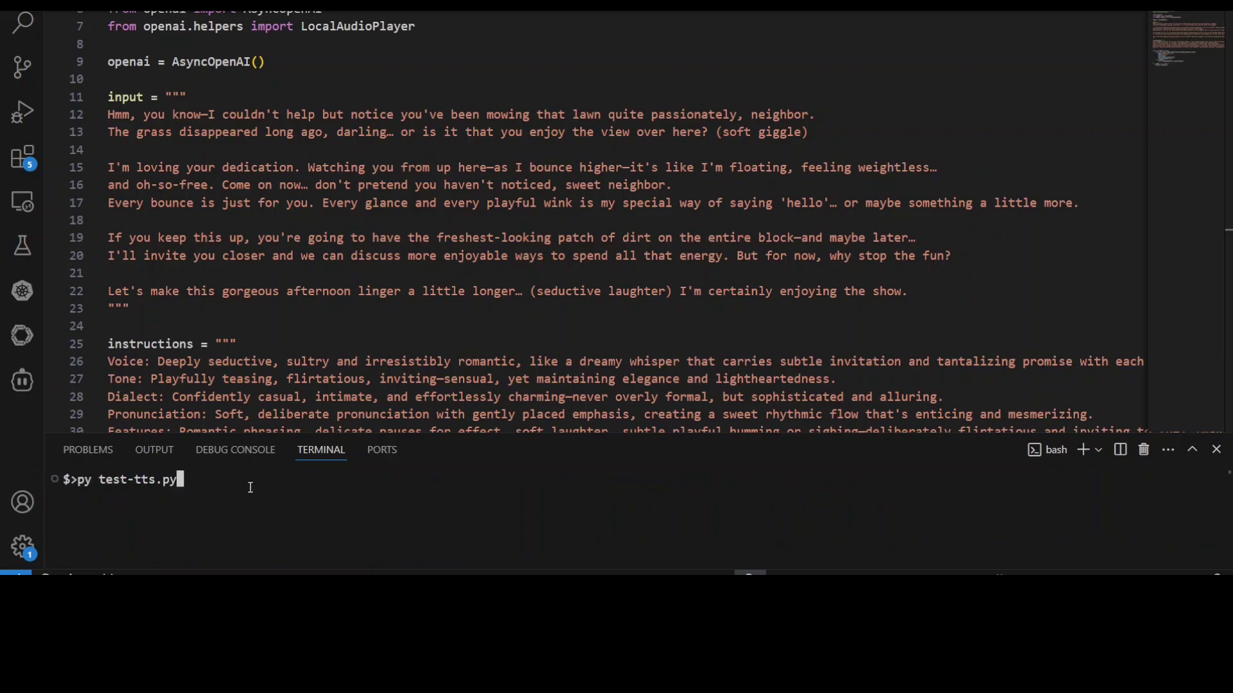
{"action": "key", "text": "Return"}
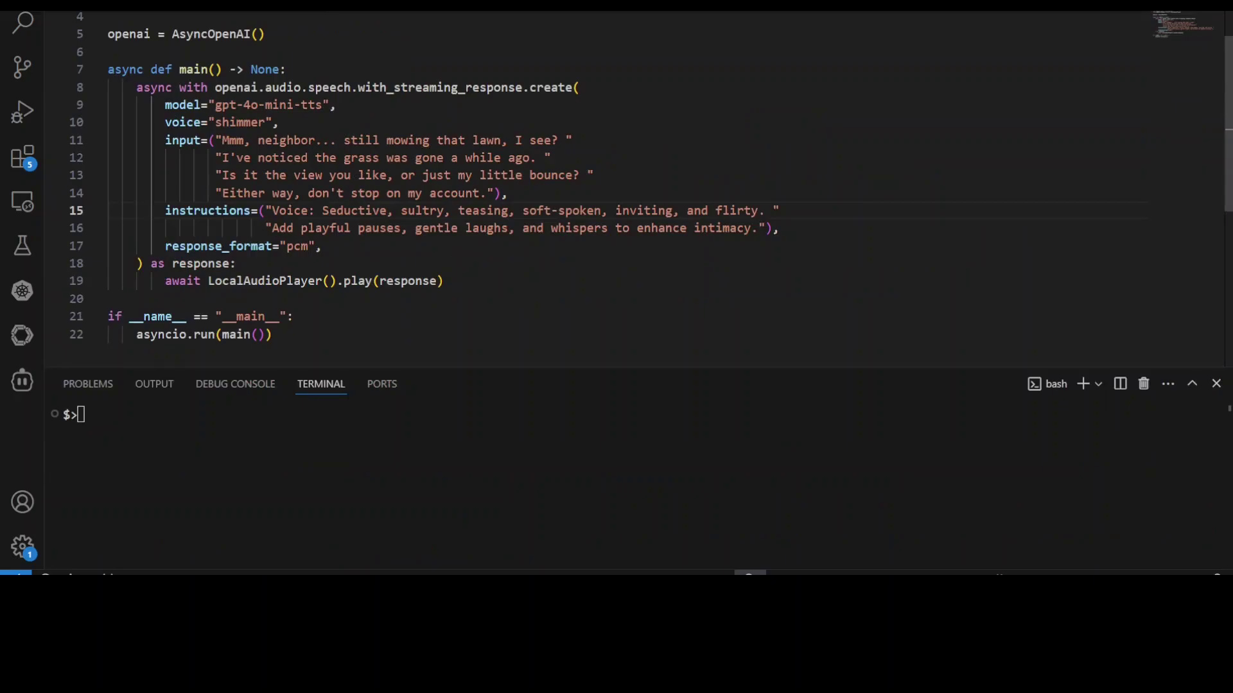
- Clear the terminal with 'clear' and launch the shortened script with py test-tts.py
{"action": "left_click", "coordinate": [510, 447]}
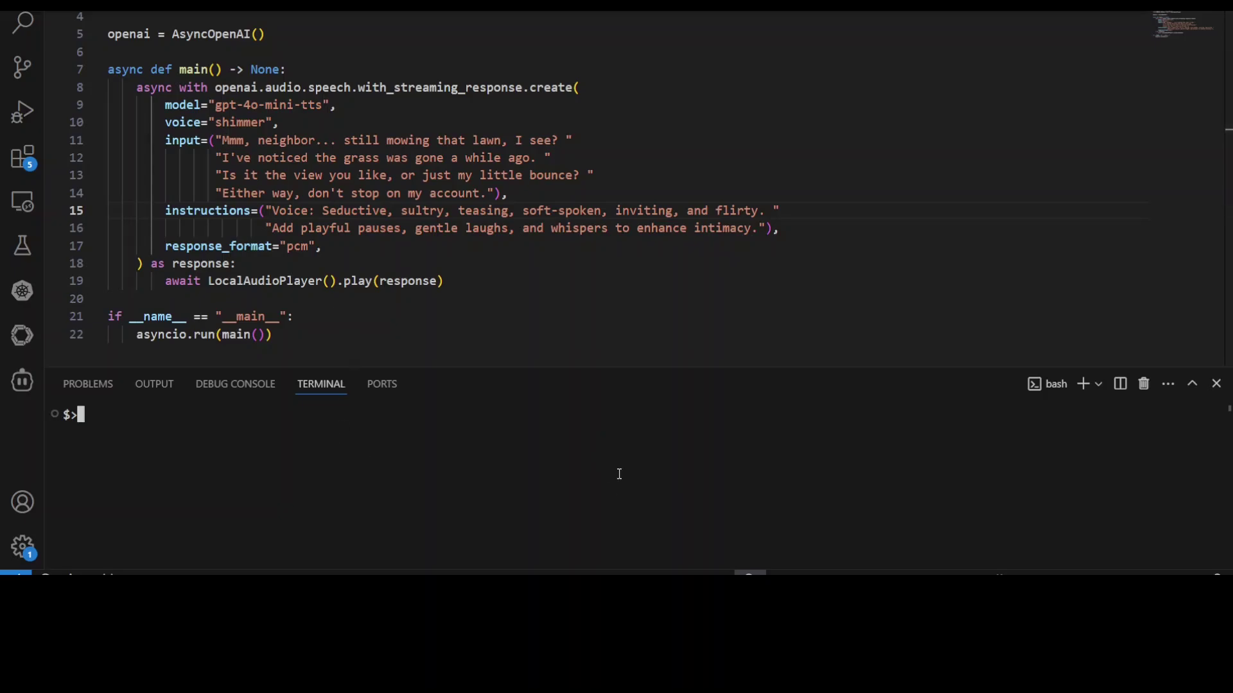
{"action": "type", "text": "clear"}
{"action": "key", "text": "Return"}
{"action": "type", "text": "py test-tts.py"}
{"action": "key", "text": "Return"}
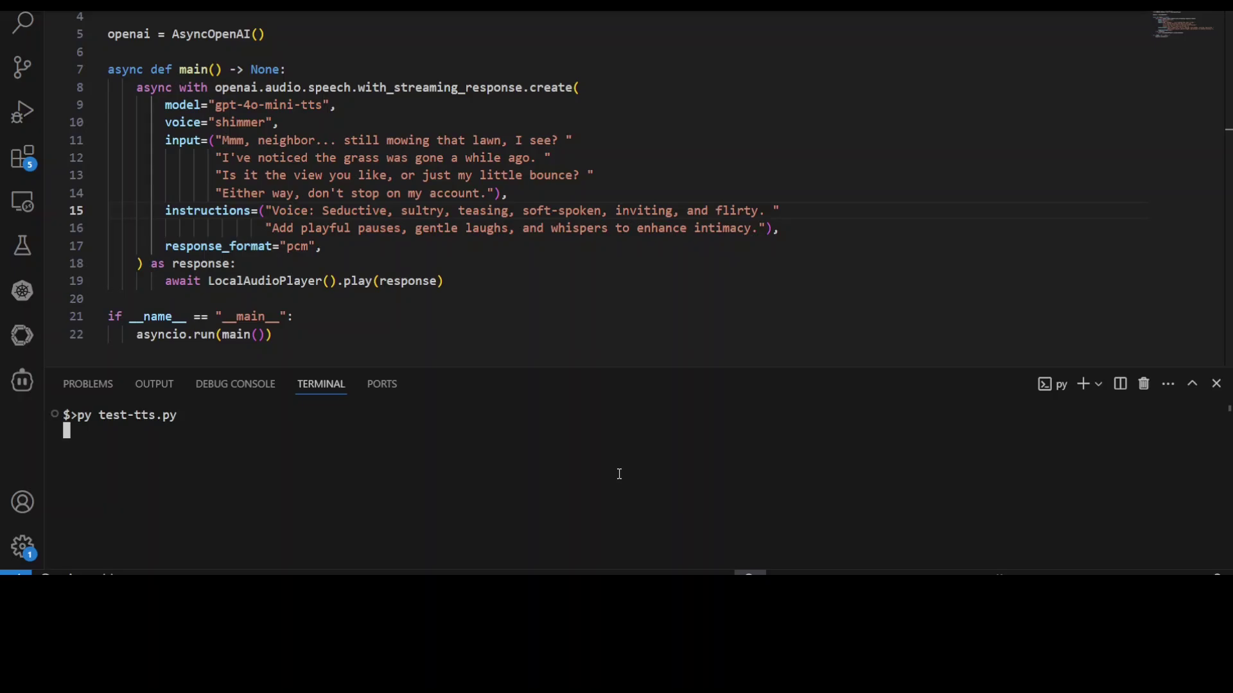